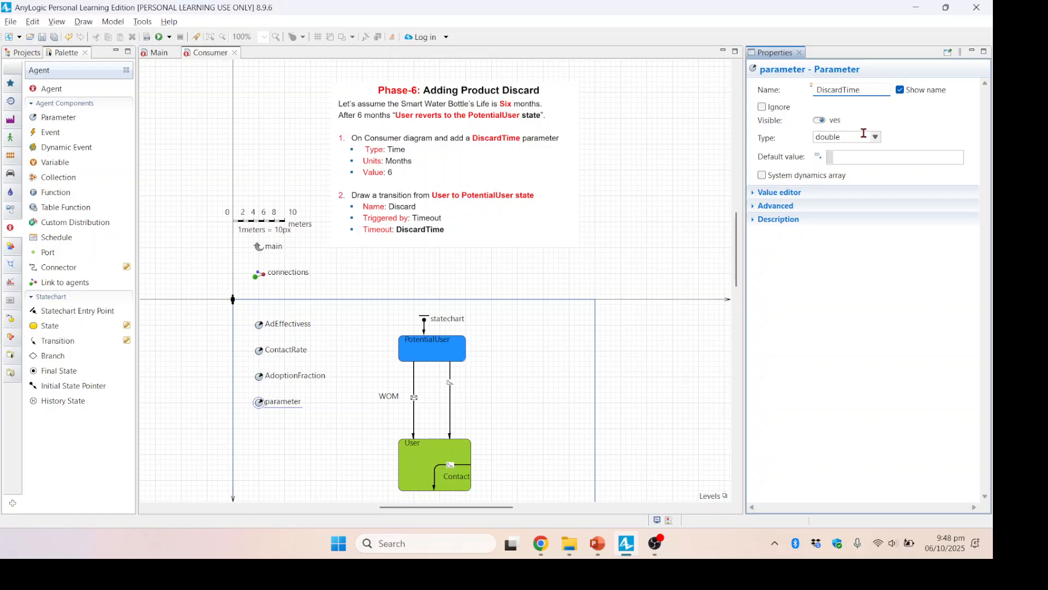
# Configure the DiscardTime parameter with type Time, unit months and a default value of 6.
pyautogui.click(876, 137)
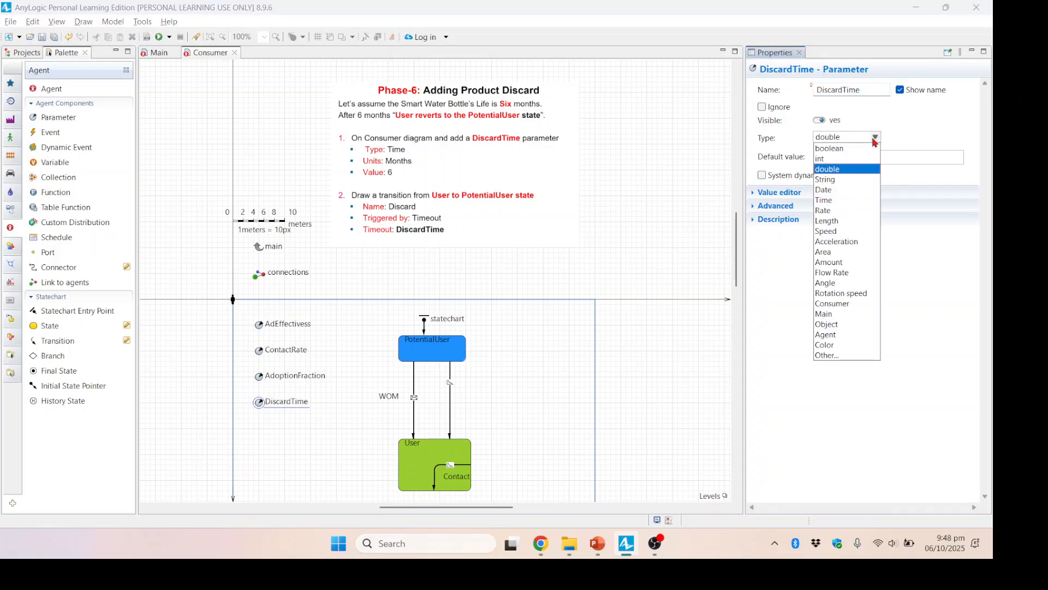
pyautogui.click(825, 200)
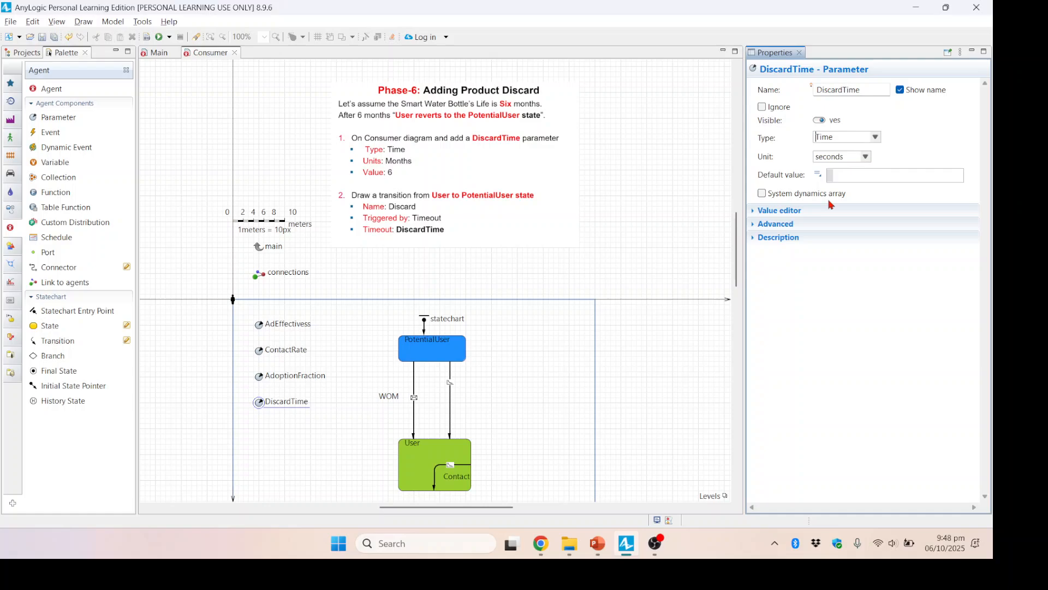
pyautogui.click(865, 158)
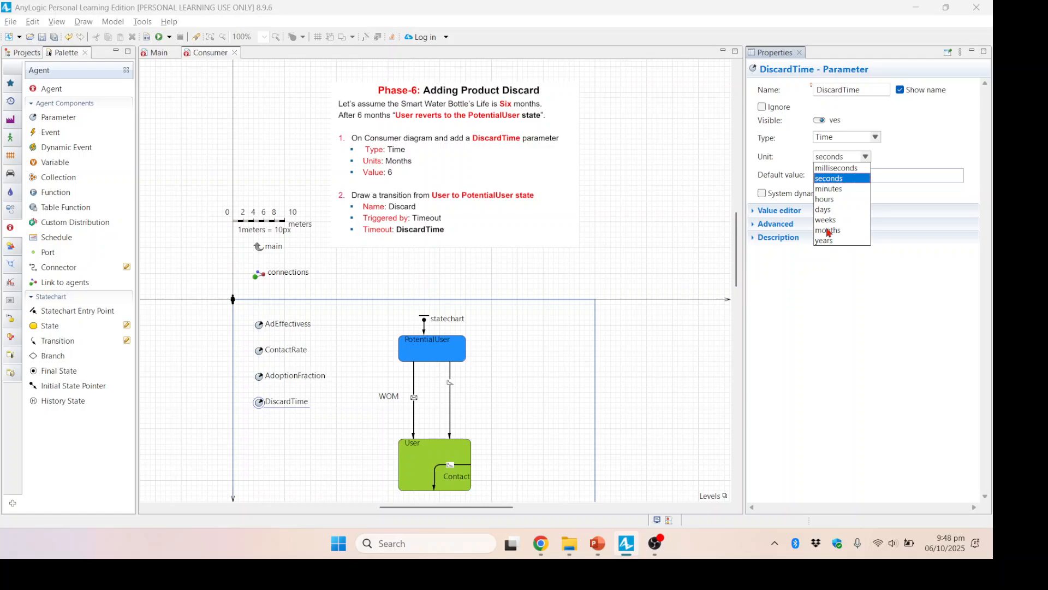
pyautogui.click(829, 232)
pyautogui.click(859, 176)
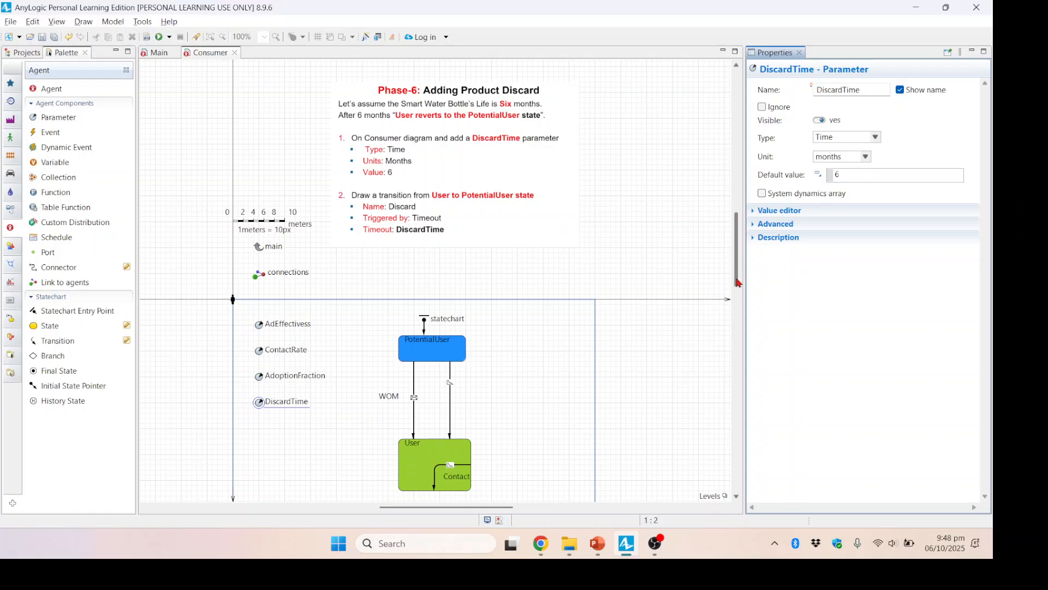
# Draw a right-angled statechart transition from the User state around to the PotentialUser state, with its trigger icon on the vertical segment.
pyautogui.moveTo(737, 282); pyautogui.dragTo(737, 300)
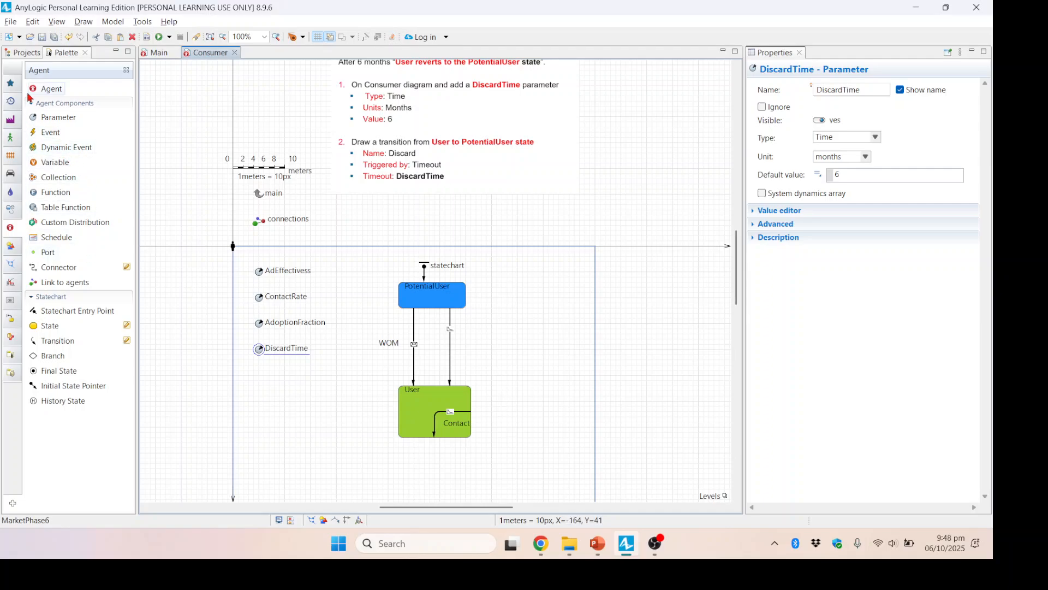
pyautogui.click(13, 327)
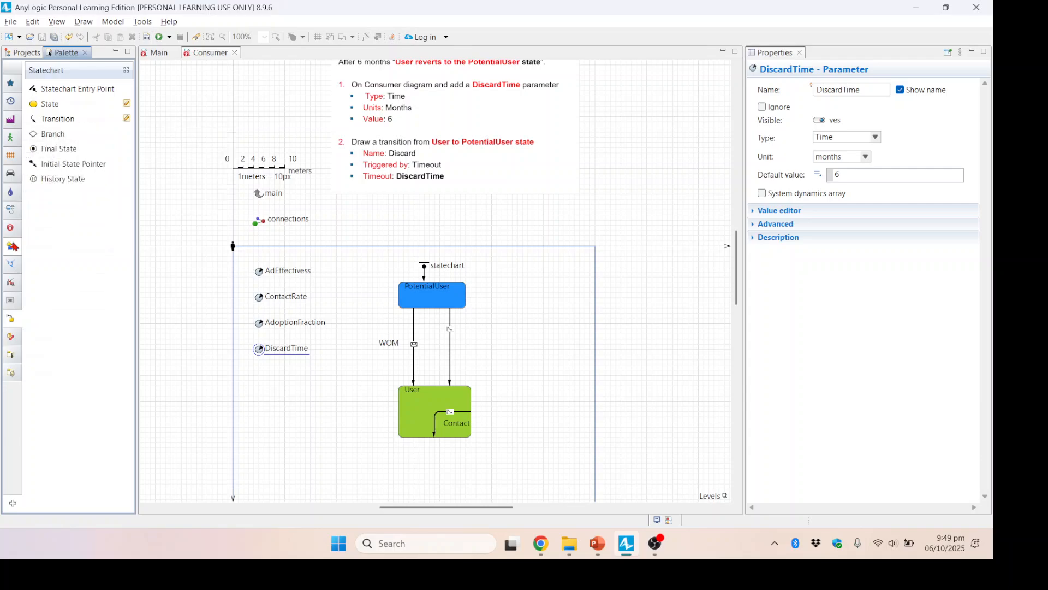
pyautogui.moveTo(13, 247)
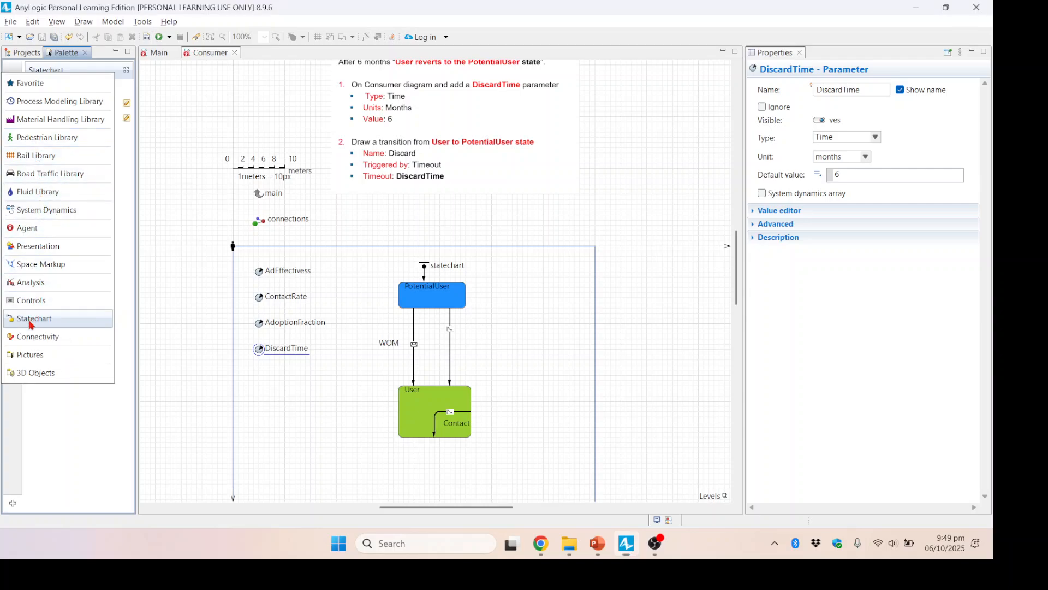
pyautogui.click(30, 322)
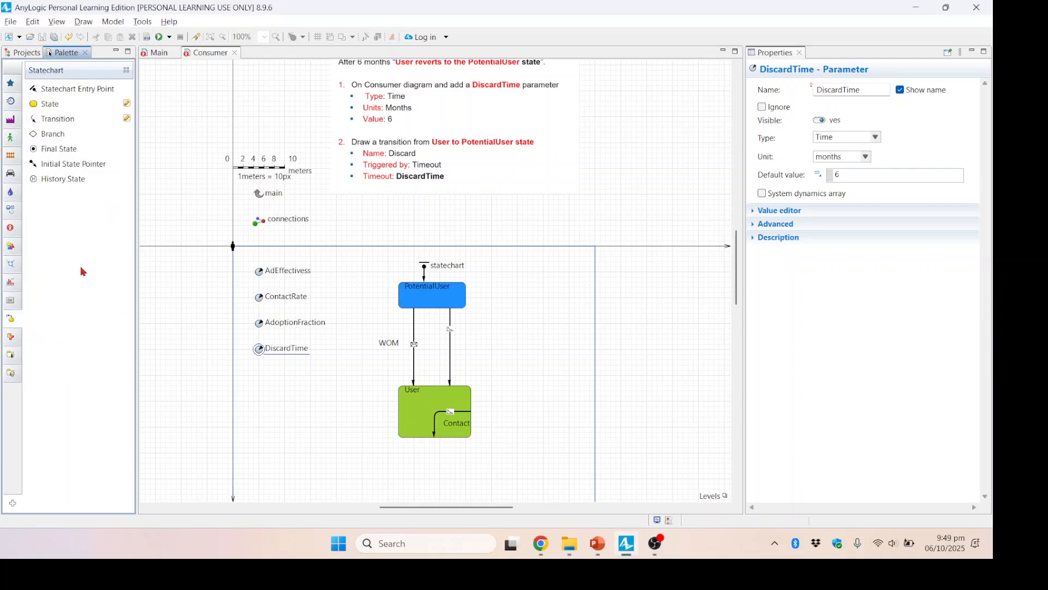
pyautogui.doubleClick(44, 120)
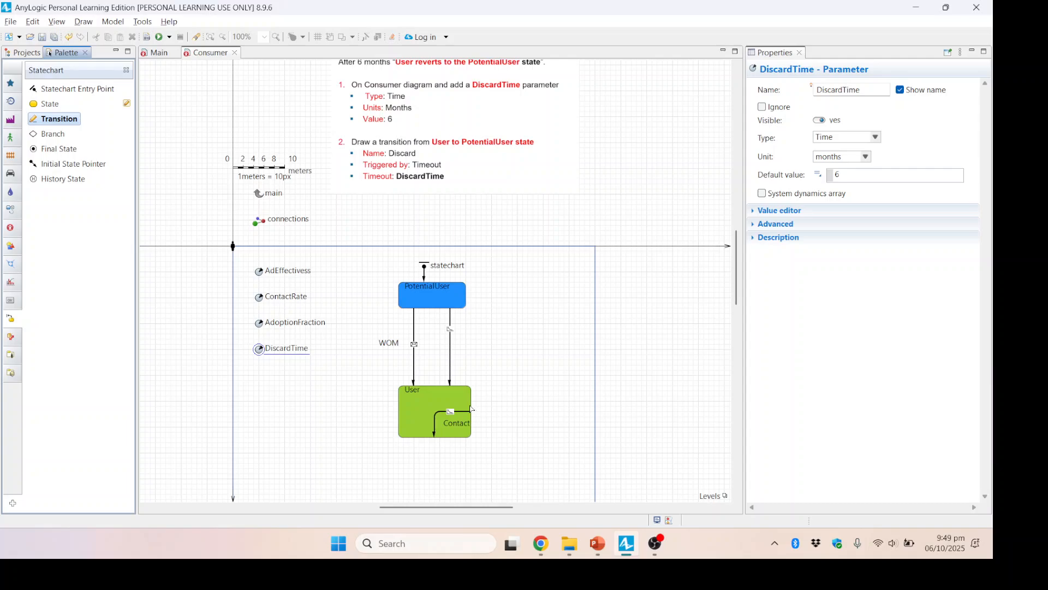
pyautogui.click(399, 407)
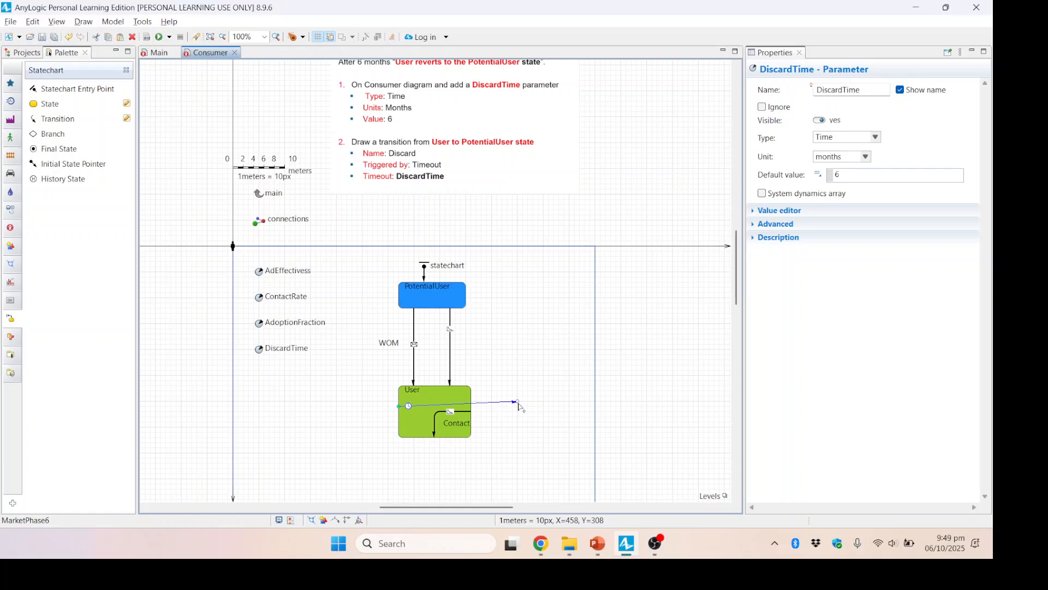
pyautogui.click(518, 407)
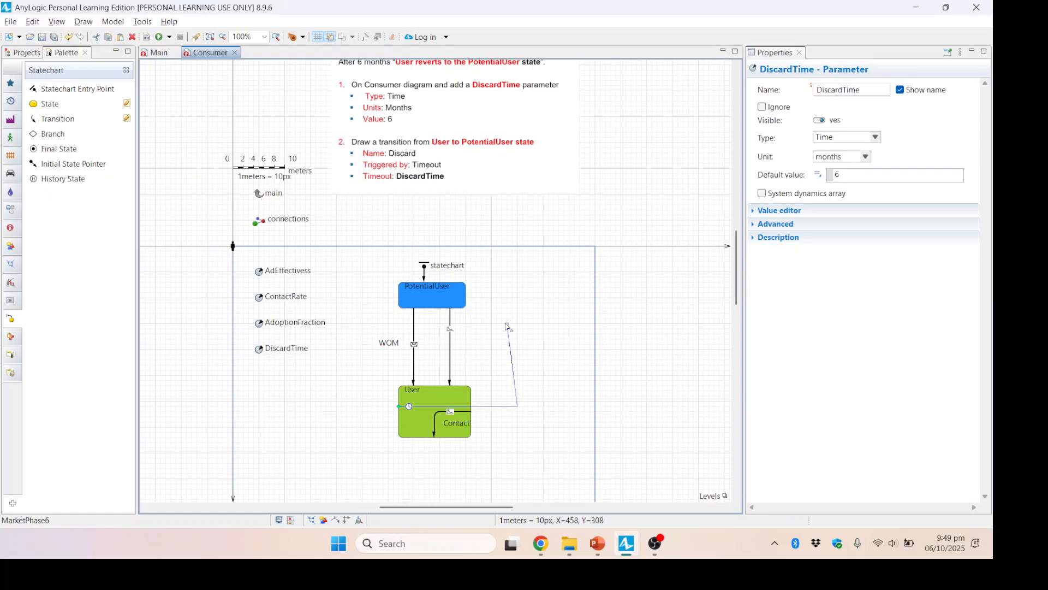
pyautogui.click(518, 293)
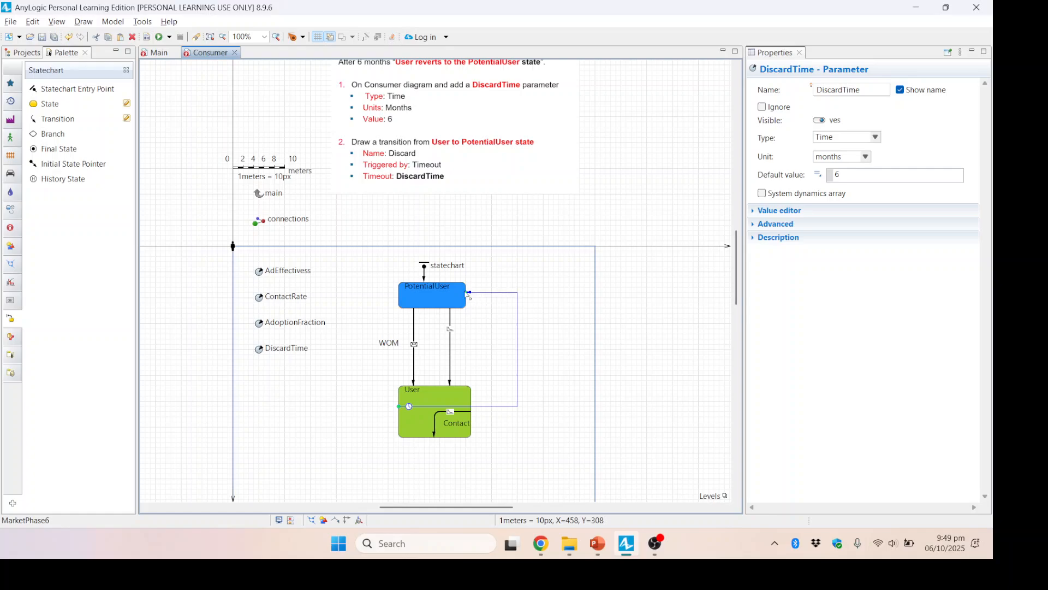
pyautogui.click(468, 294)
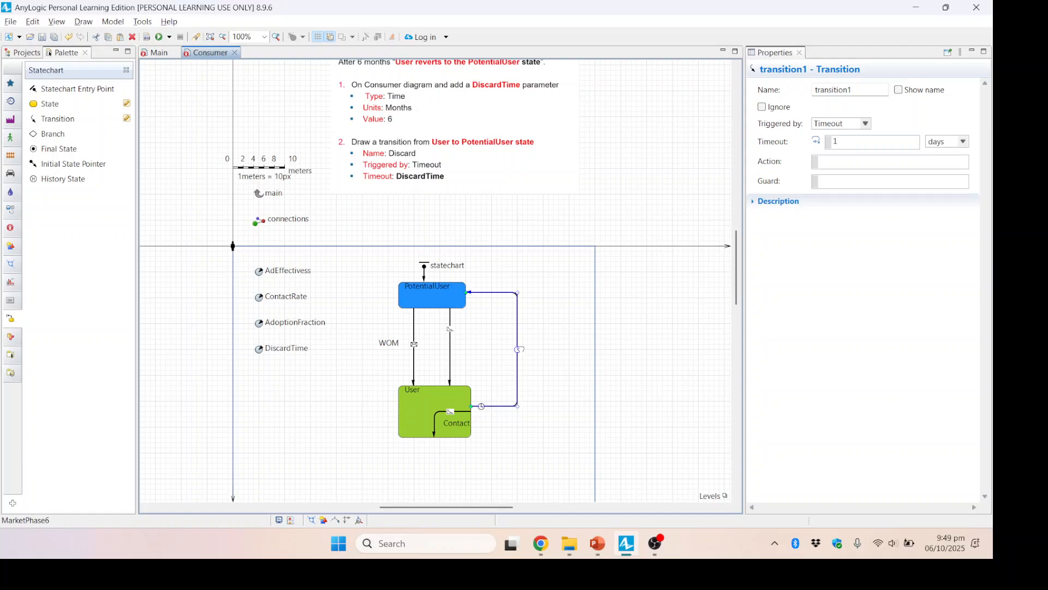
pyautogui.moveTo(518, 340); pyautogui.dragTo(518, 339)
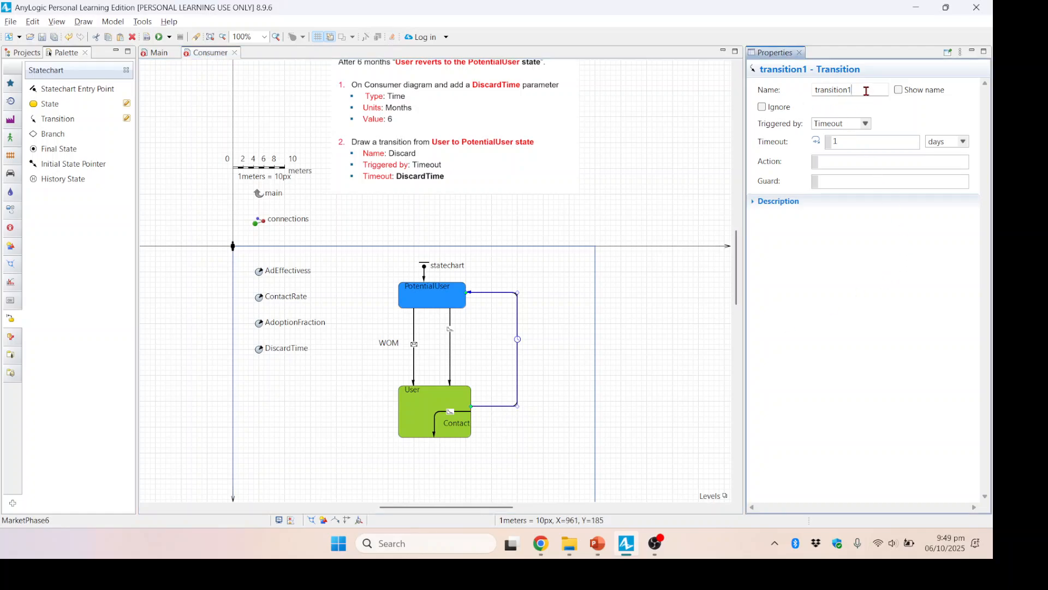
# Name the new transition Discard and set its timeout to DiscardTime in months.
pyautogui.moveTo(867, 92); pyautogui.dragTo(806, 90)
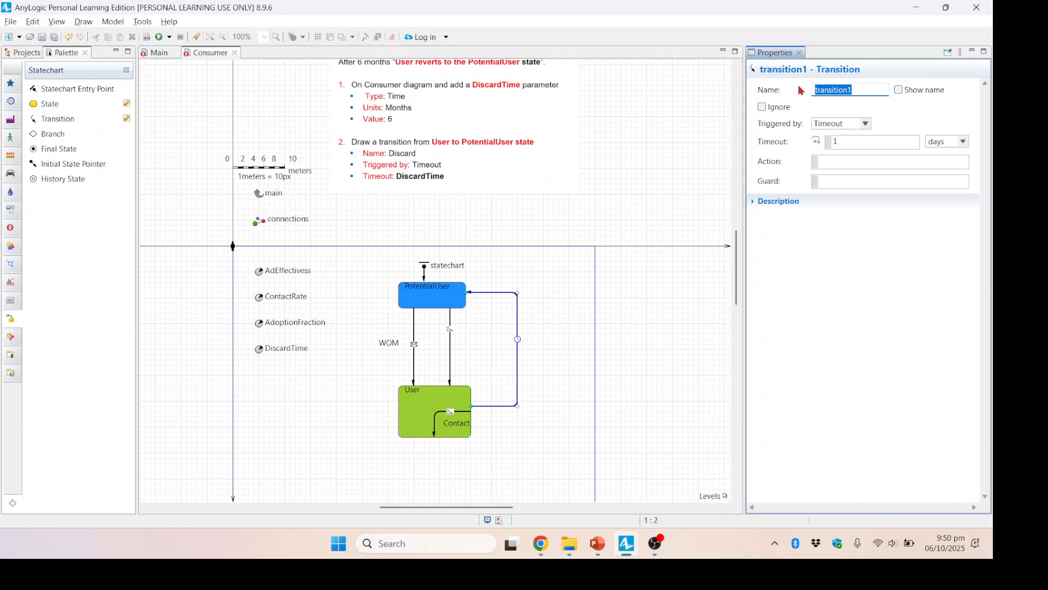
pyautogui.write('D')
pyautogui.moveTo(849, 140); pyautogui.dragTo(818, 144)
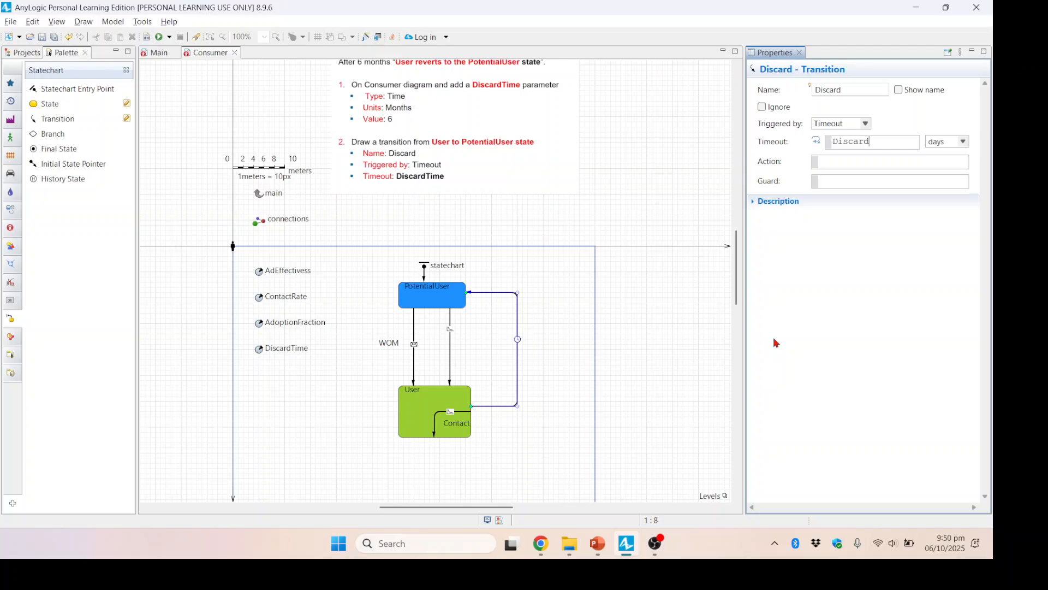
pyautogui.write('ime')
pyautogui.click(963, 142)
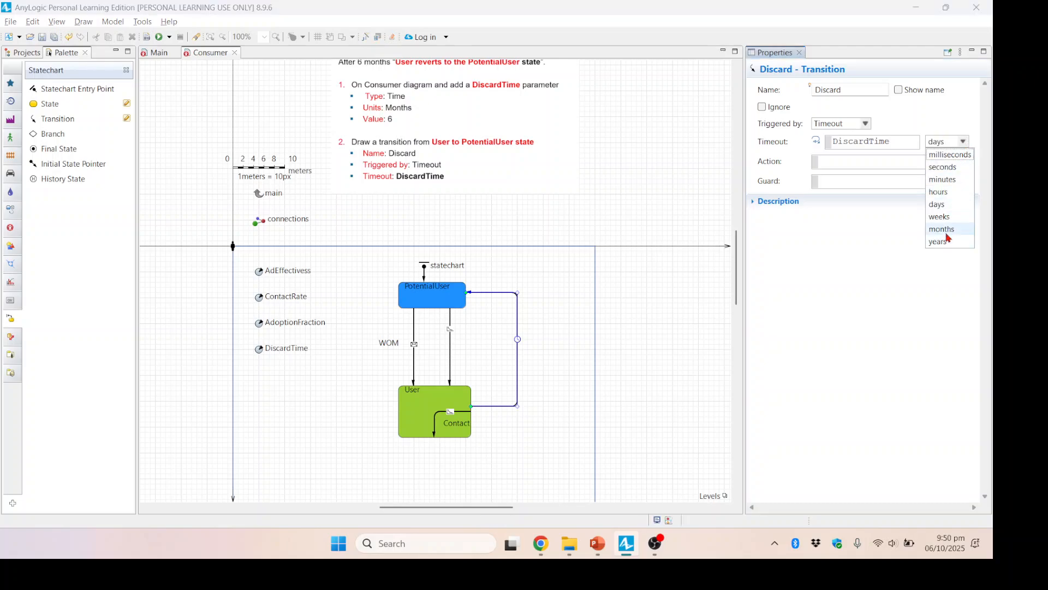
pyautogui.click(948, 230)
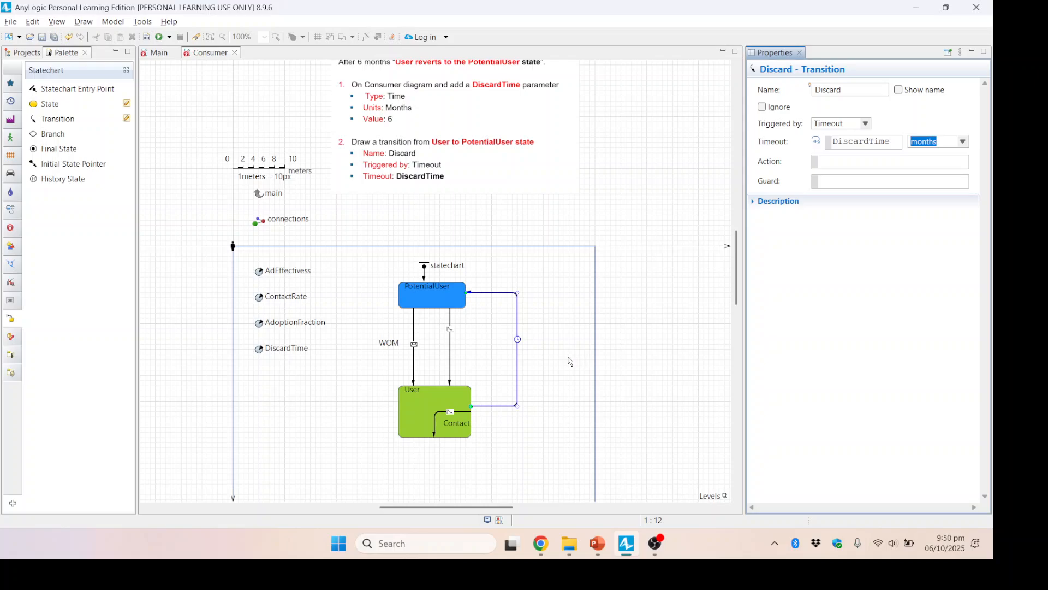
# Show the Discard transition's name on the diagram and place the label just outside its vertical segment.
pyautogui.click(899, 90)
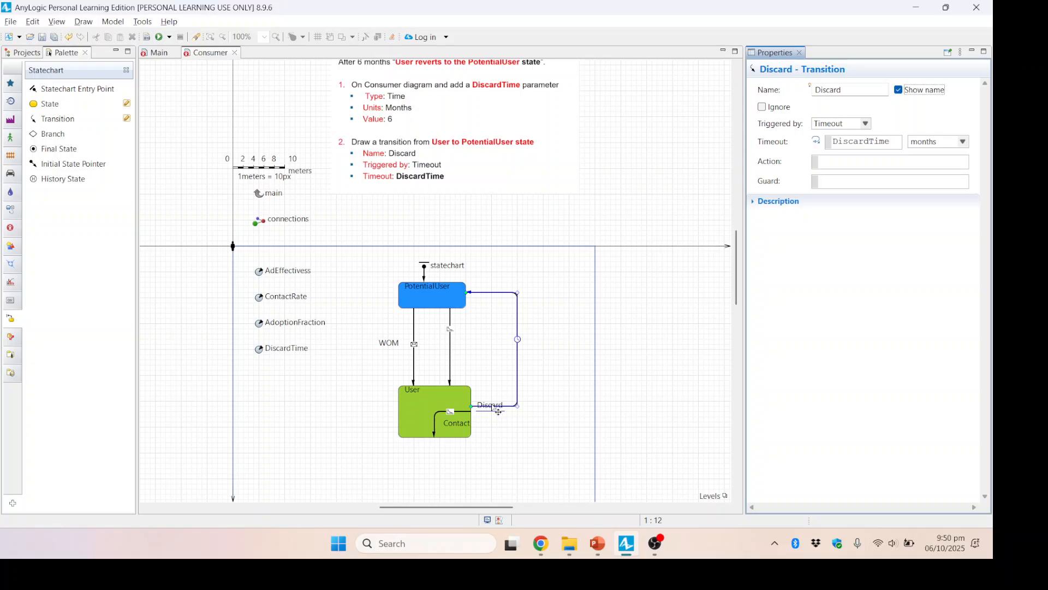
pyautogui.moveTo(495, 410); pyautogui.dragTo(548, 347)
pyautogui.click(543, 377)
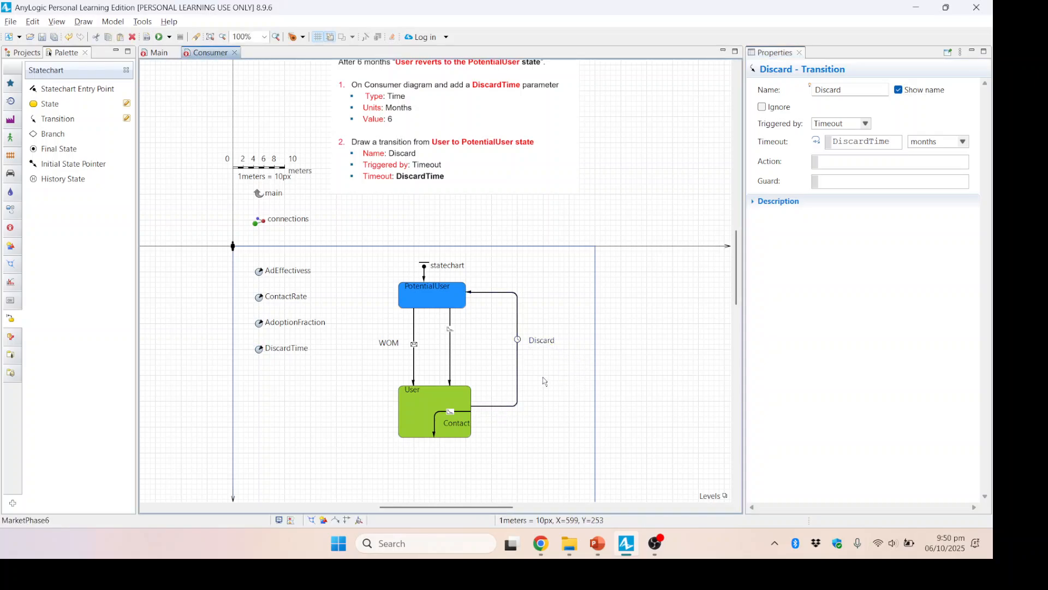
pyautogui.click(631, 395)
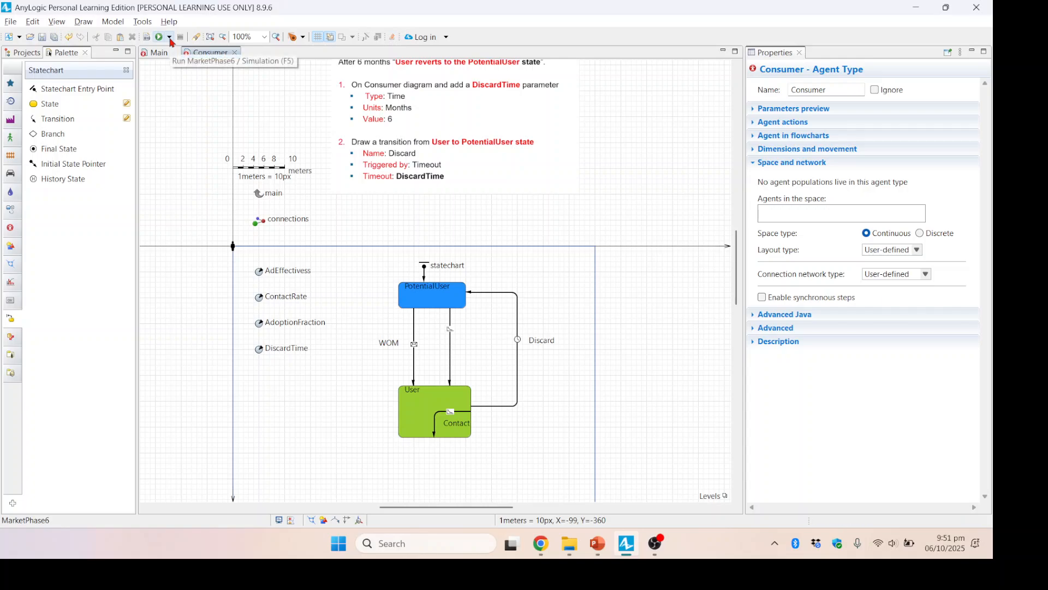
pyautogui.click(169, 37)
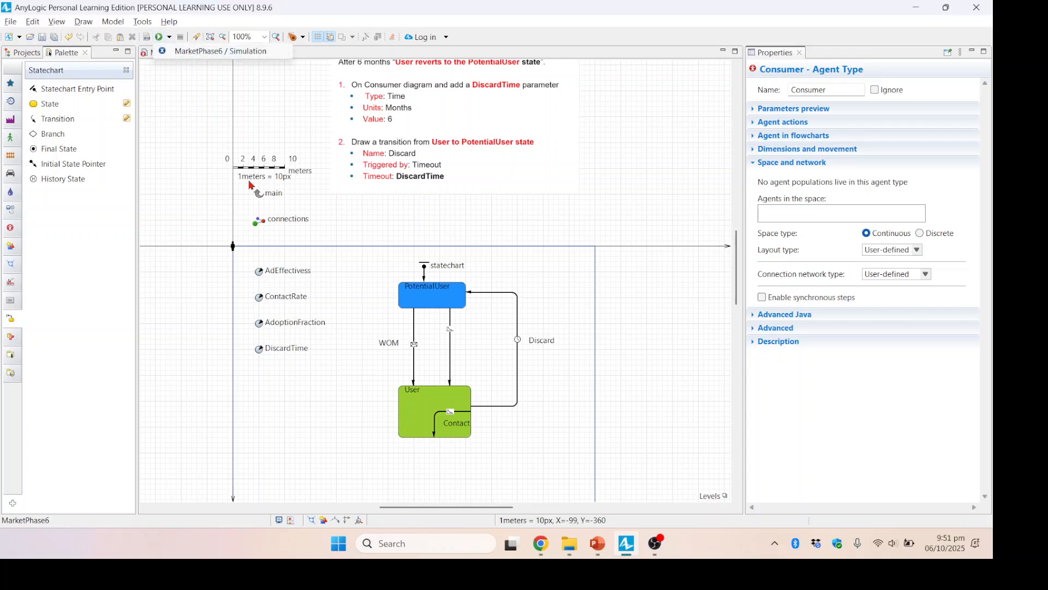
pyautogui.click(196, 129)
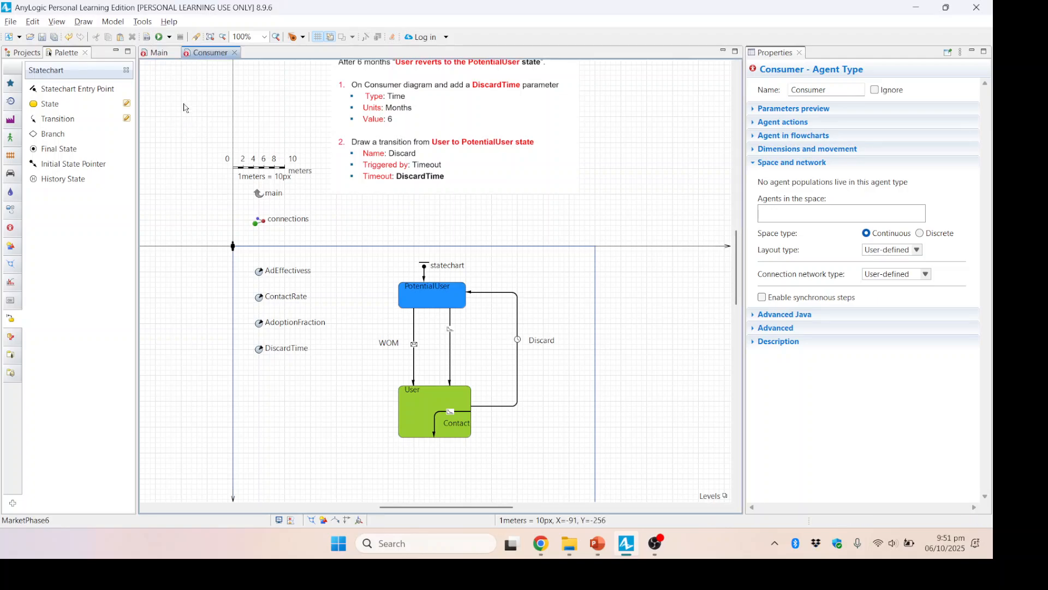
pyautogui.scroll(3, 342, 161)
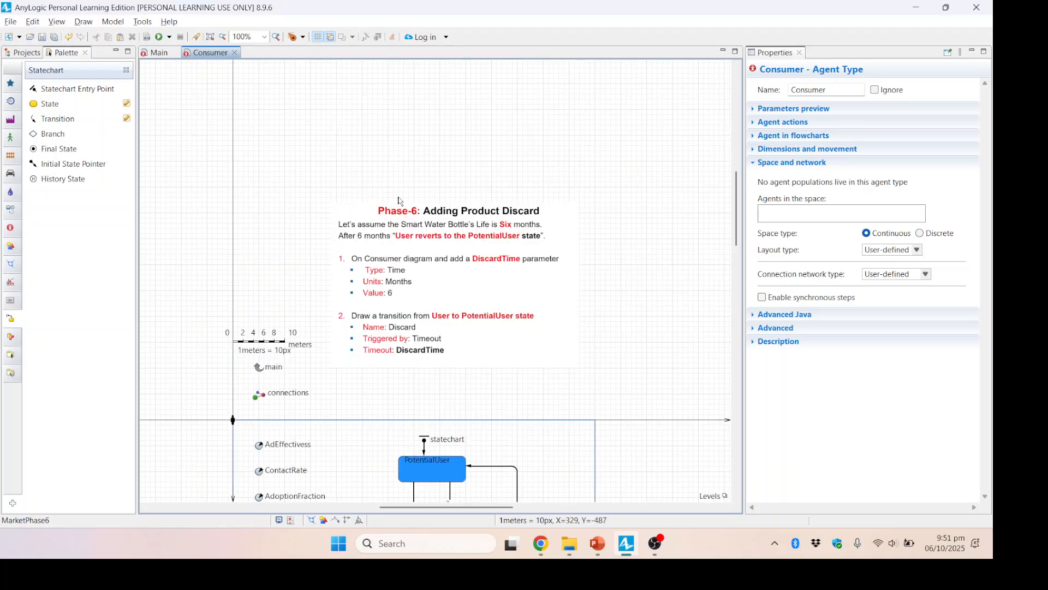
pyautogui.click(156, 54)
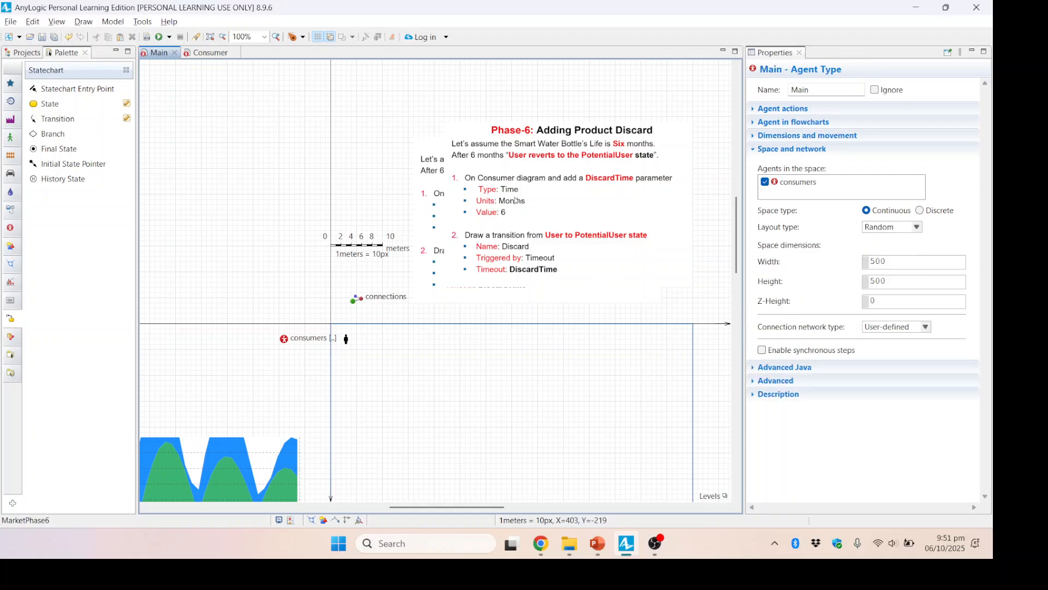
pyautogui.click(421, 239)
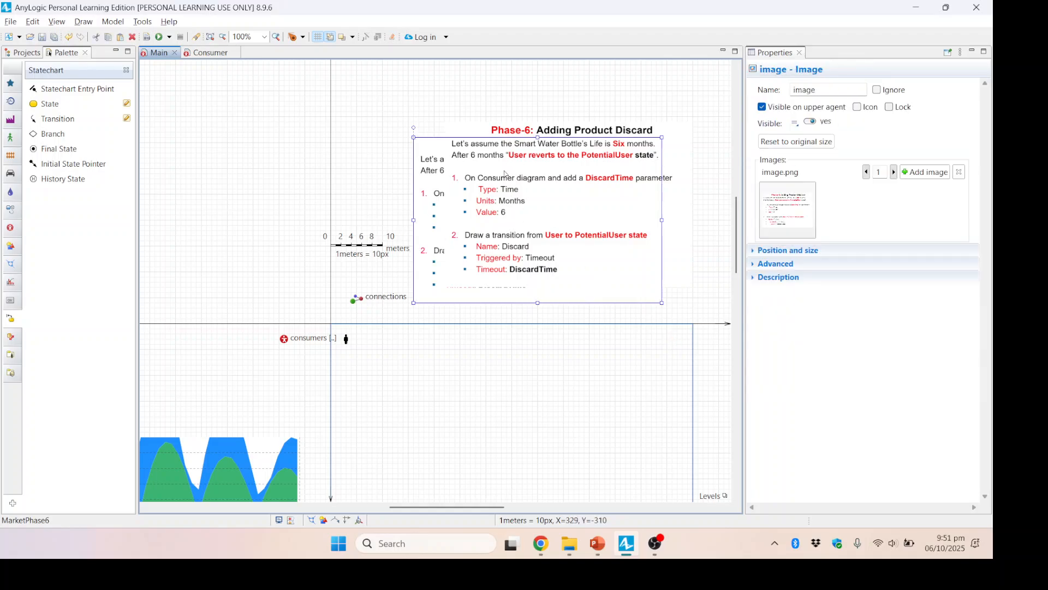
pyautogui.click(549, 100)
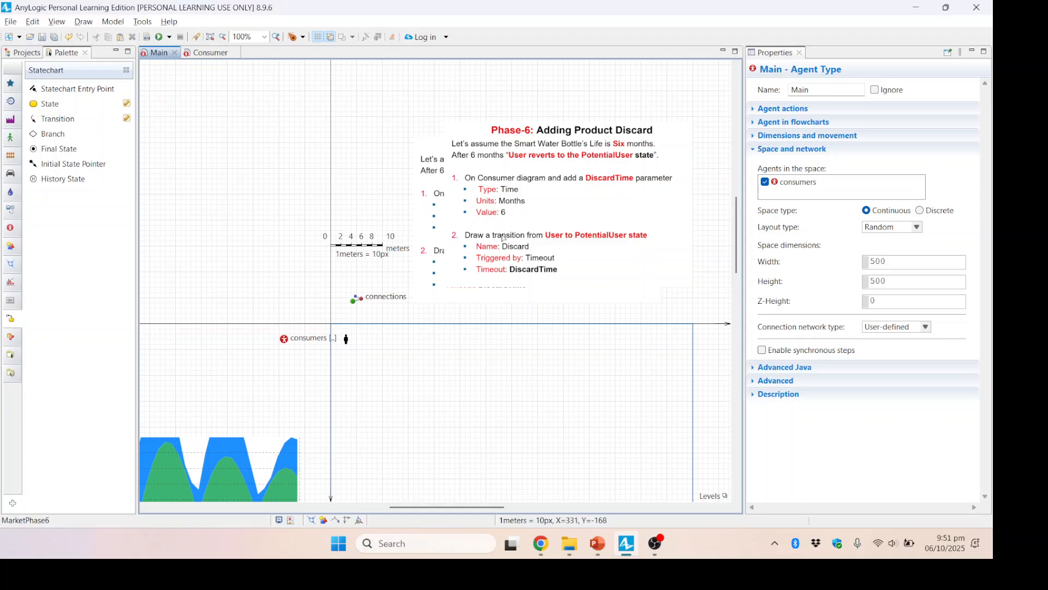
# Delete the Phase-6 instruction image from the Consumer diagram.
pyautogui.click(208, 53)
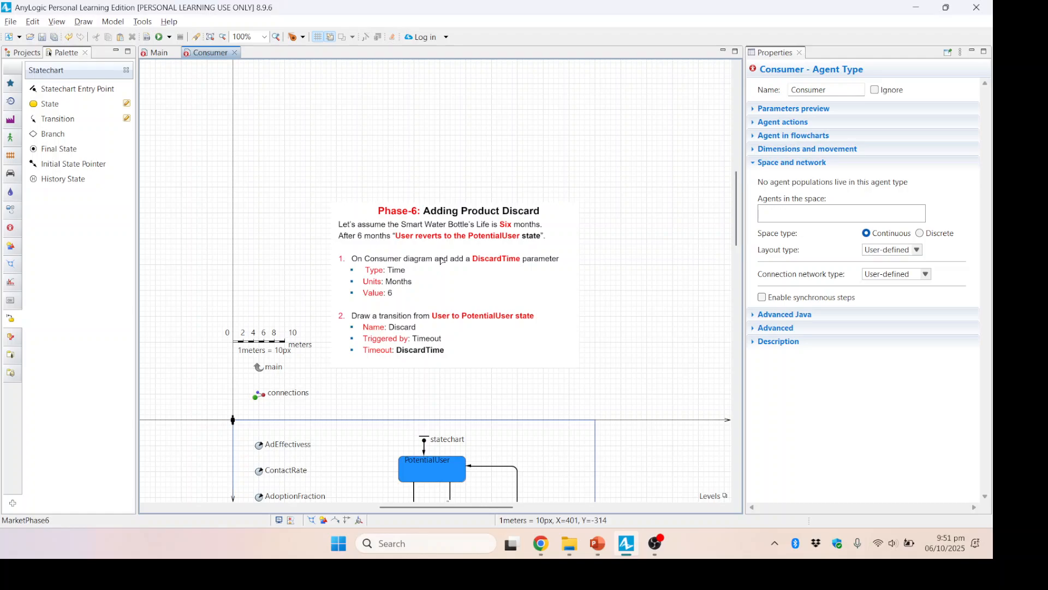
pyautogui.click(442, 262)
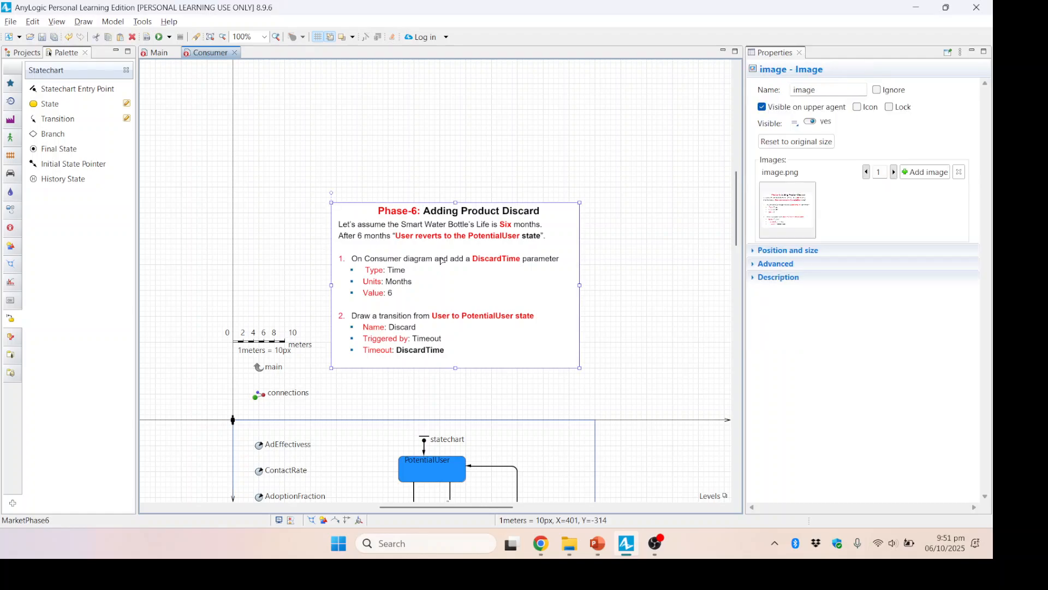
pyautogui.press('Delete')
pyautogui.scroll(-5, 447, 260)
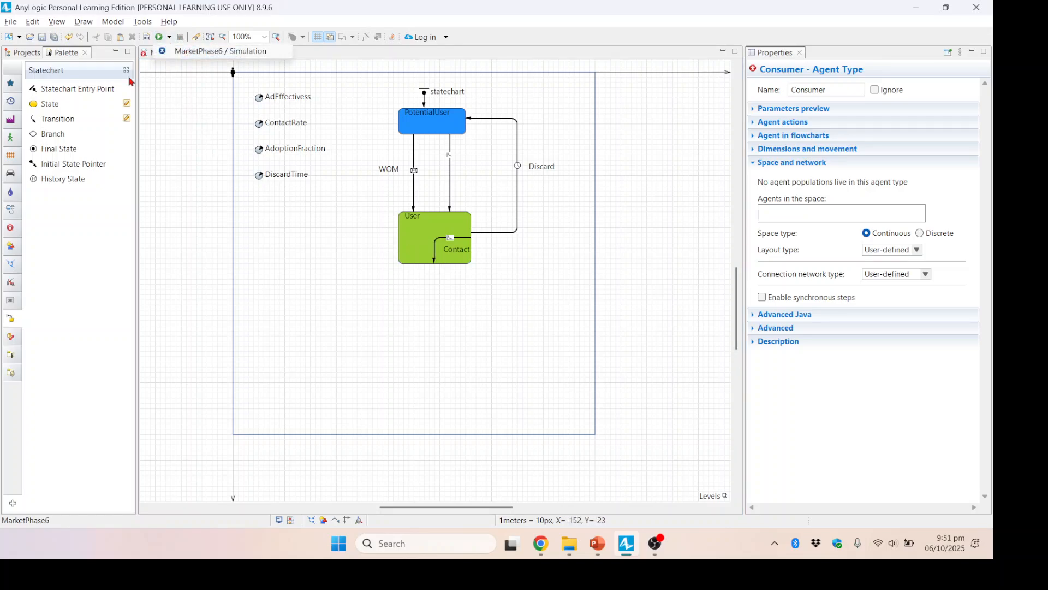
# Show the project tree and save the MarketPhase6 model.
pyautogui.click(24, 53)
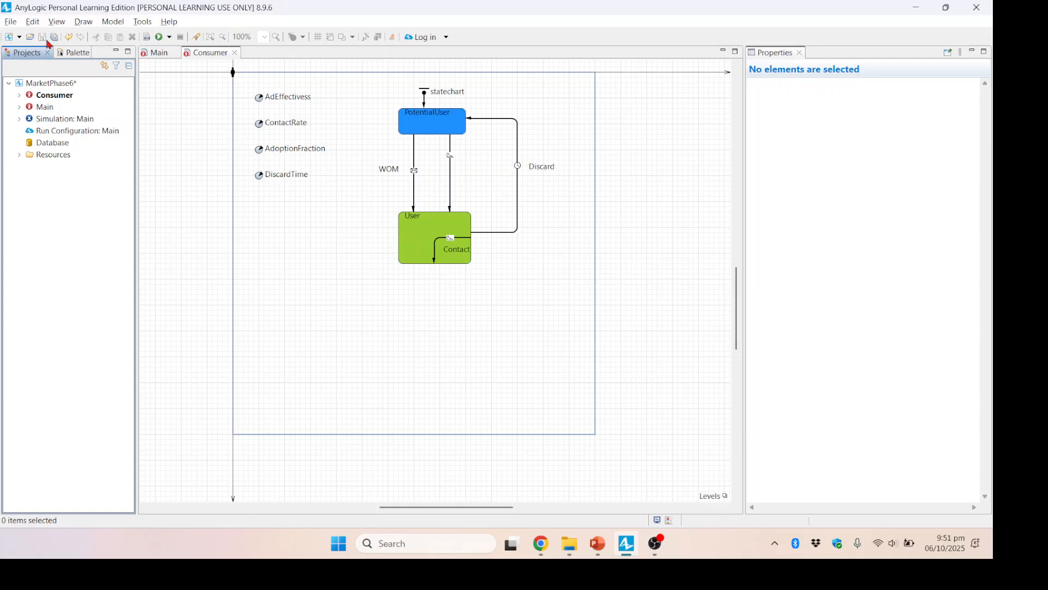
pyautogui.click(223, 191)
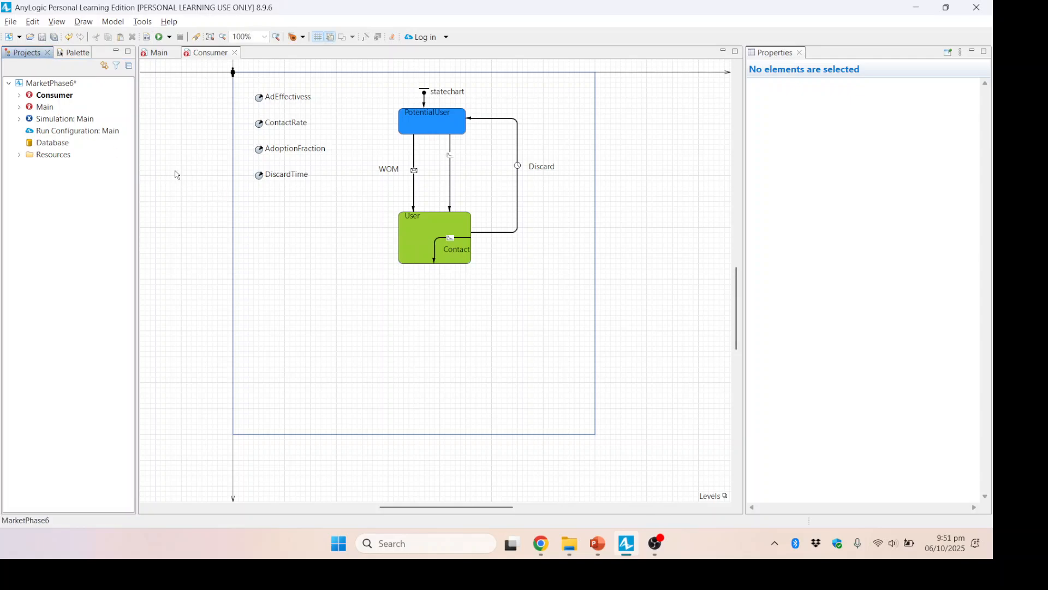
pyautogui.click(41, 38)
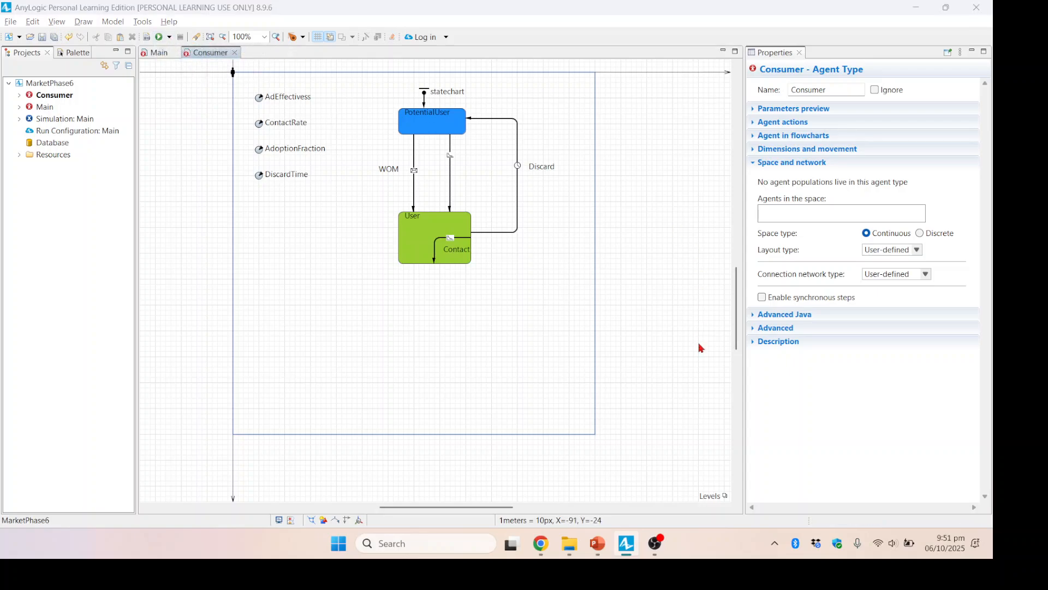
# Run the MarketPhase6 simulation with the chart and all consumers in view, as fast as possible in virtual time mode.
pyautogui.press('F5')
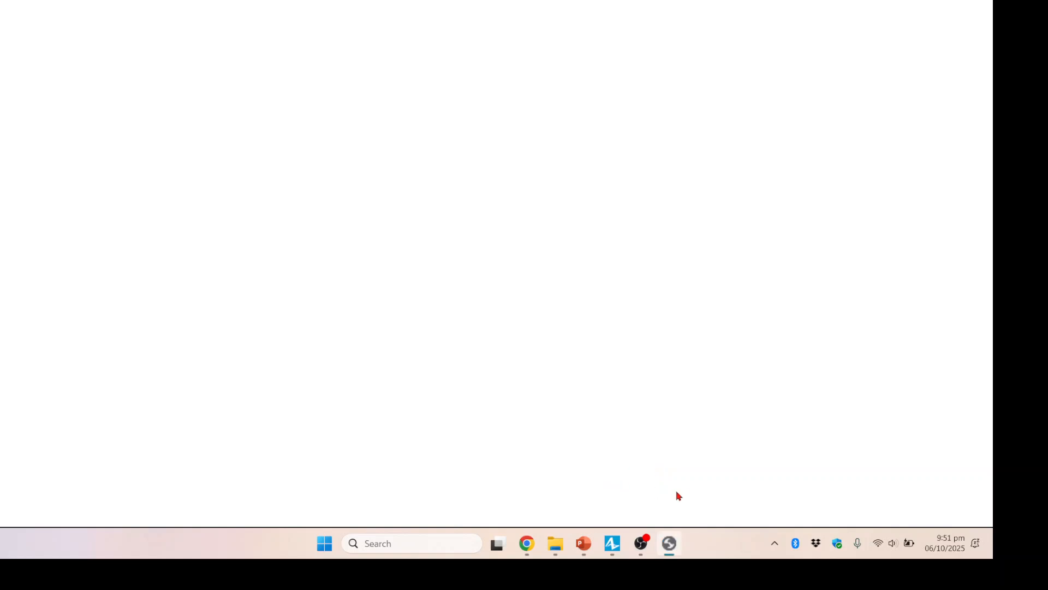
pyautogui.moveTo(665, 554)
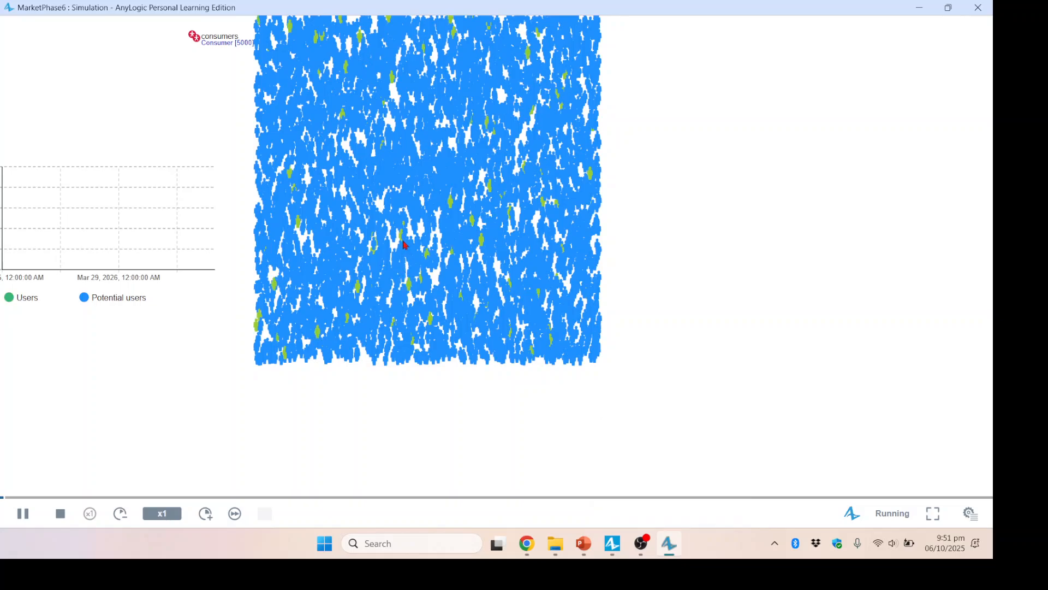
pyautogui.moveTo(403, 238); pyautogui.dragTo(500, 280)
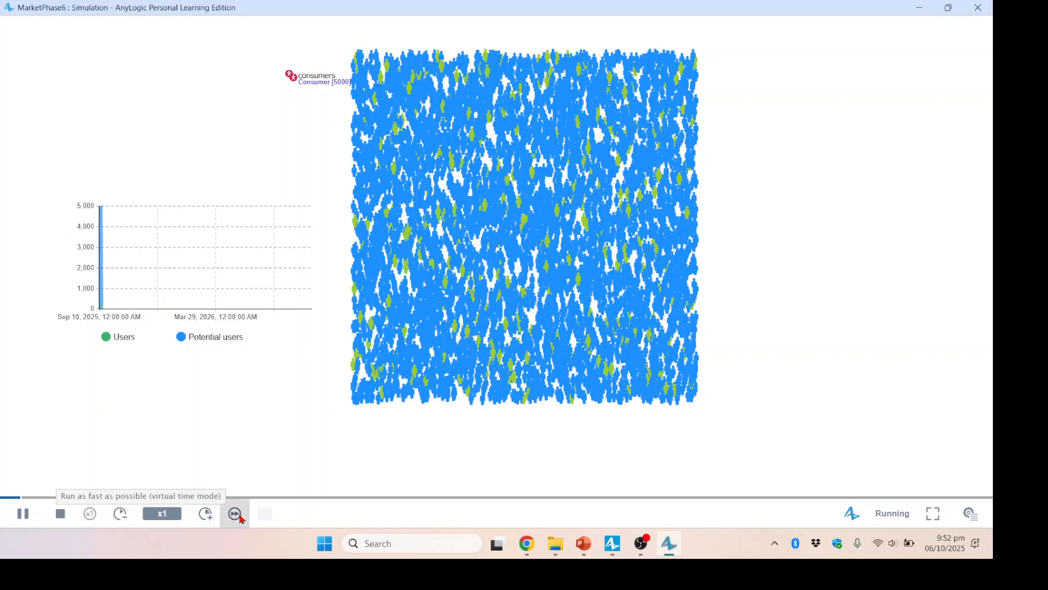
pyautogui.click(235, 515)
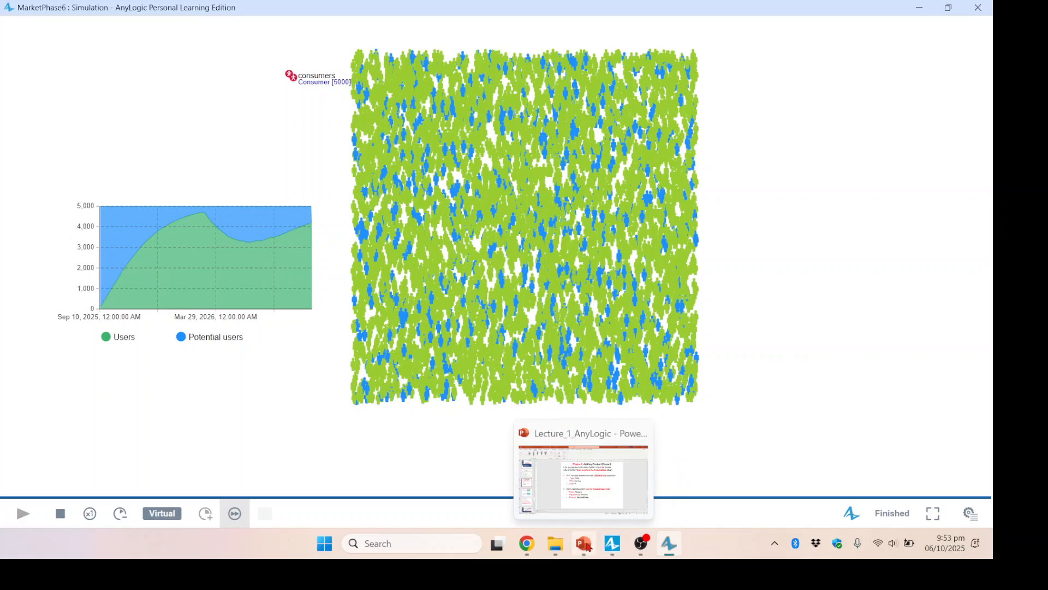
# Switch to the Lecture_1_AnyLogic presentation in PowerPoint and present slide 58, "Effect of Product Discard on Market Saturation".
pyautogui.click(583, 543)
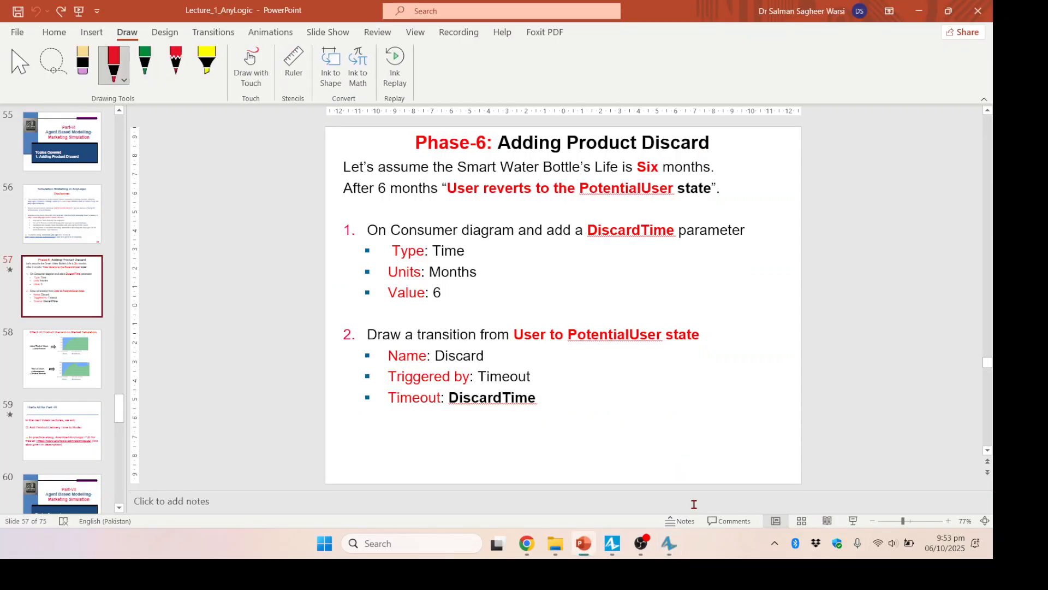
pyautogui.click(80, 363)
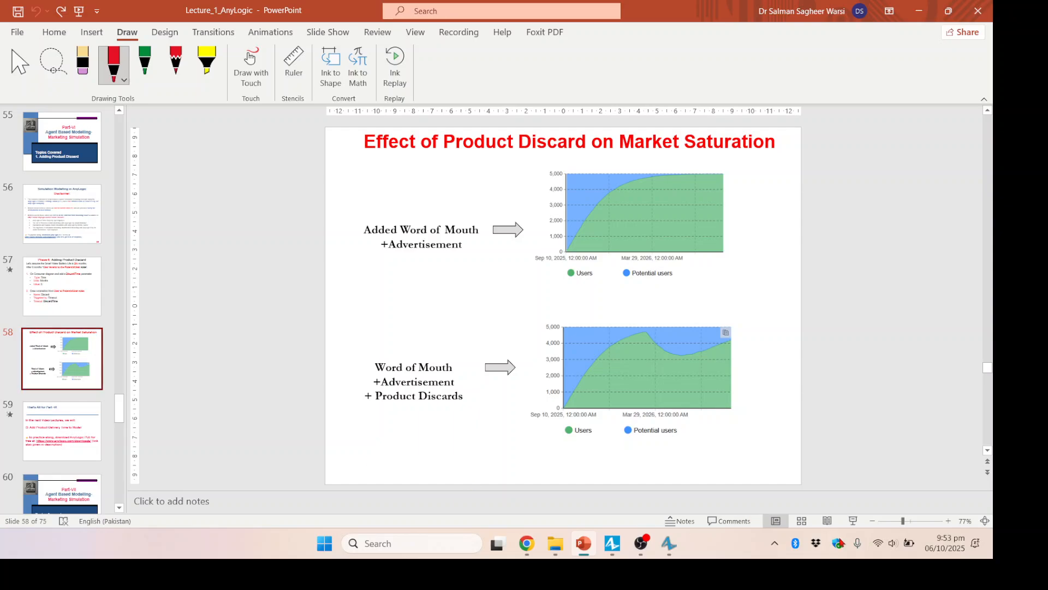
pyautogui.click(852, 522)
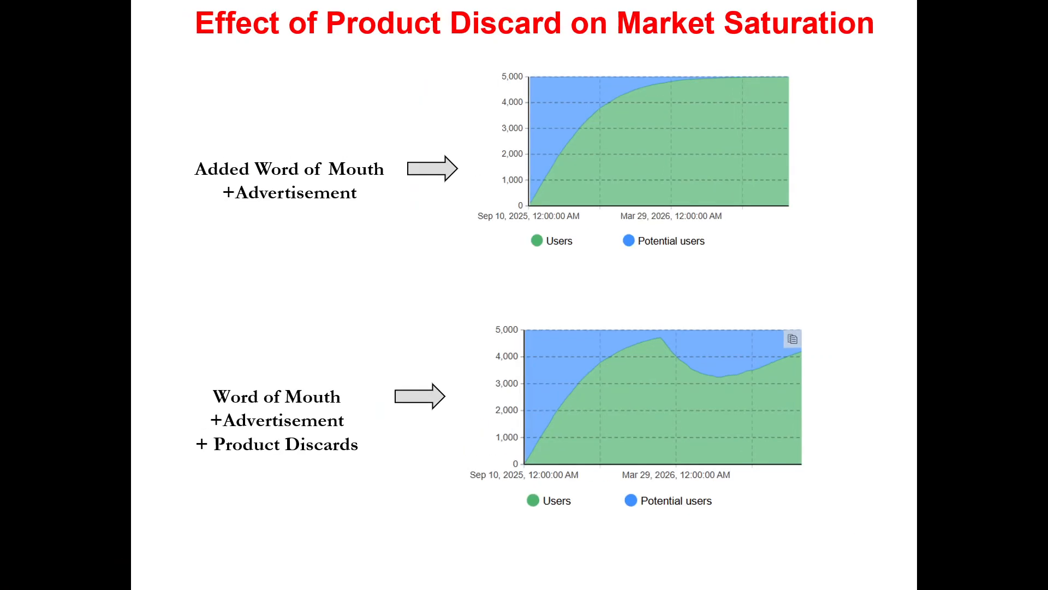